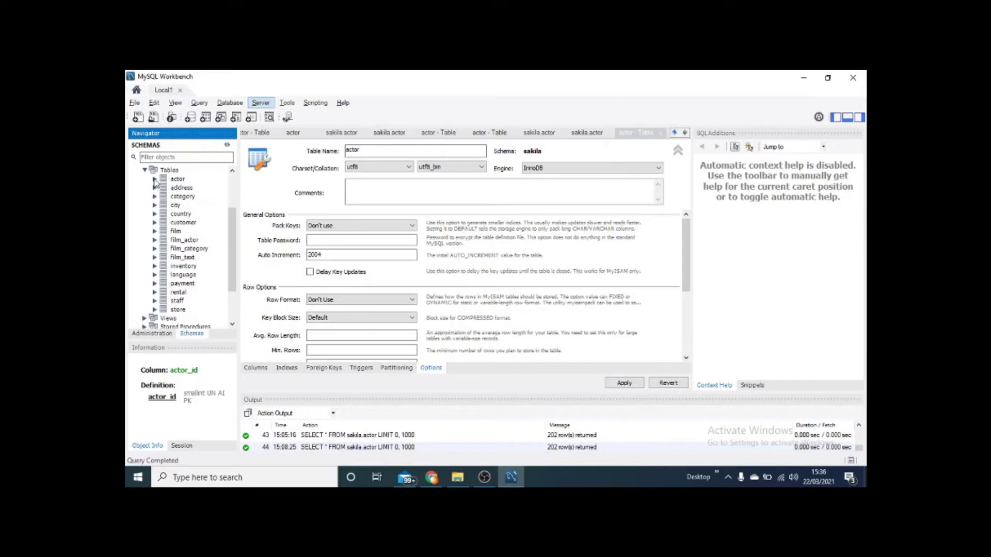
# Examine the columns, indexes, foreign keys and triggers of the actor table in the sakila schema.
pyautogui.click(154, 180)
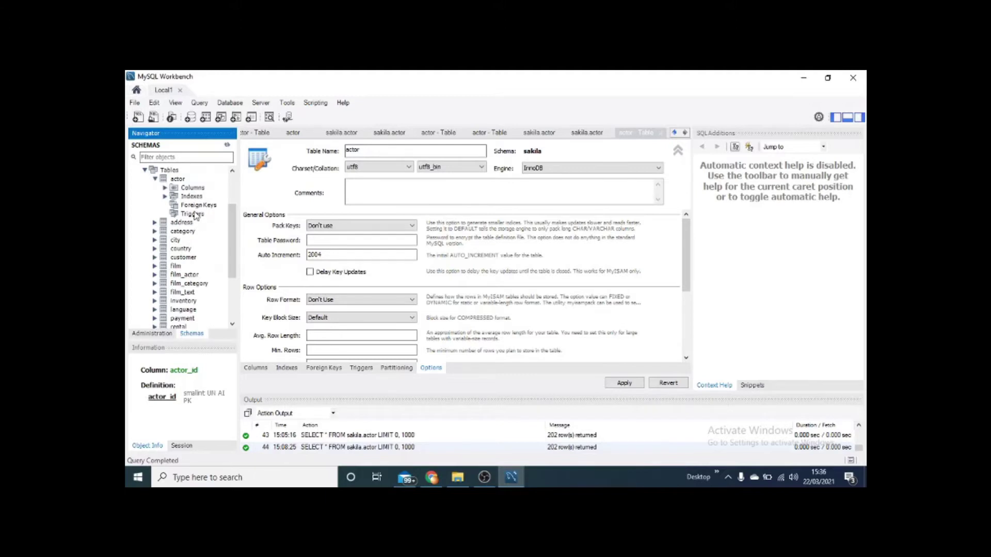
pyautogui.click(165, 188)
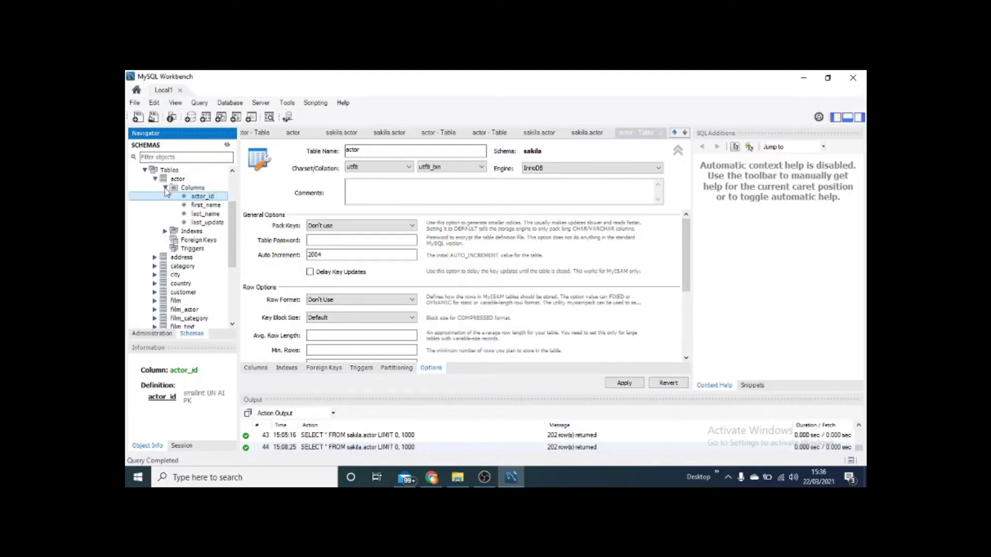
pyautogui.click(165, 232)
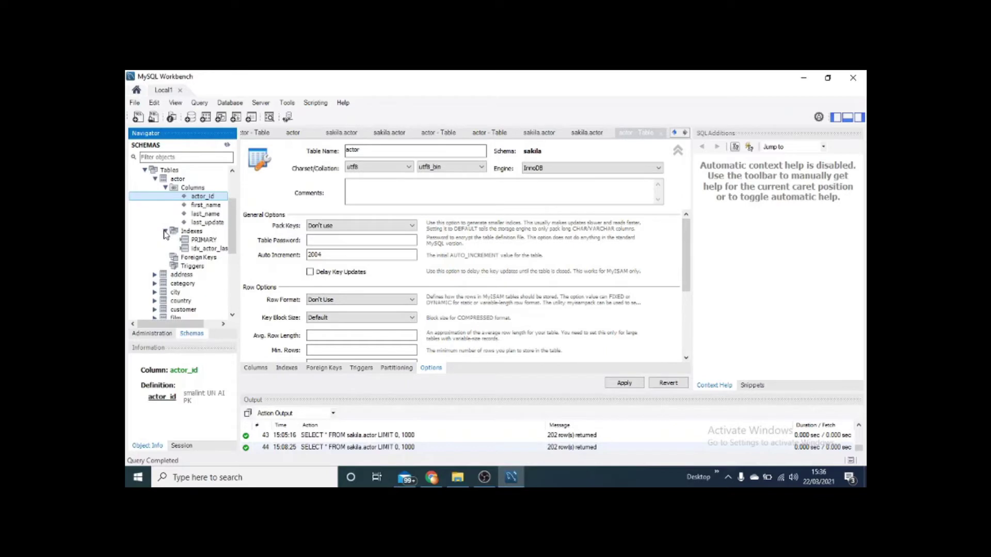
pyautogui.click(198, 257)
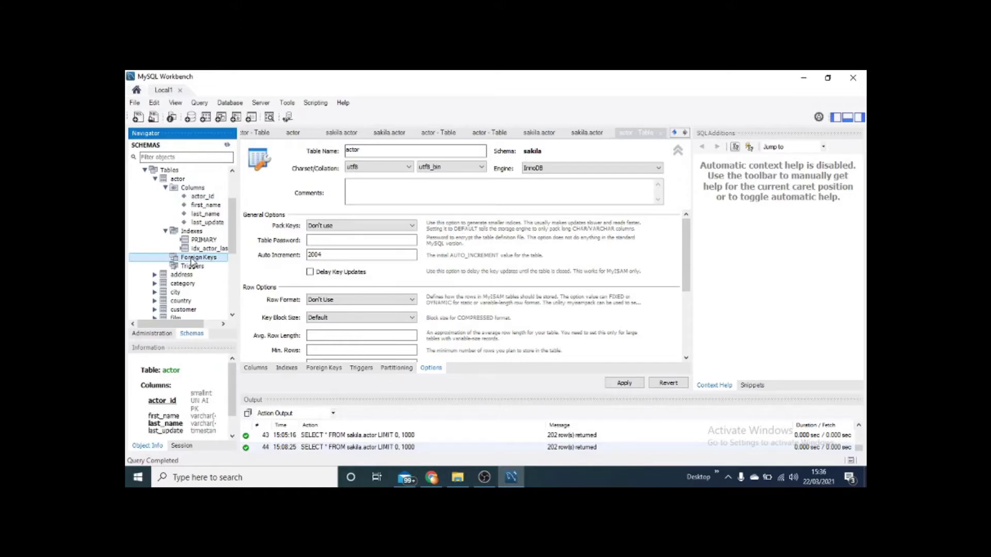
pyautogui.click(192, 266)
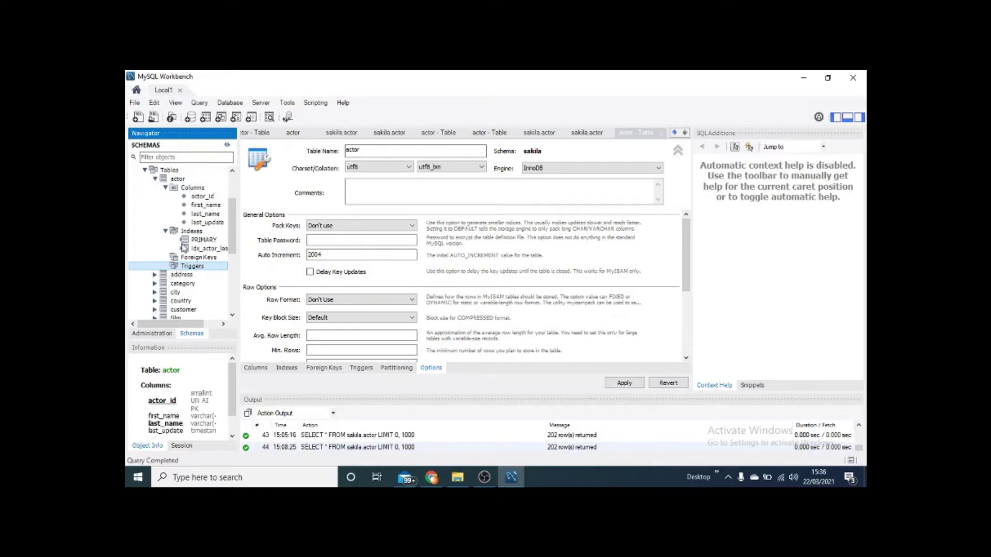
pyautogui.click(155, 179)
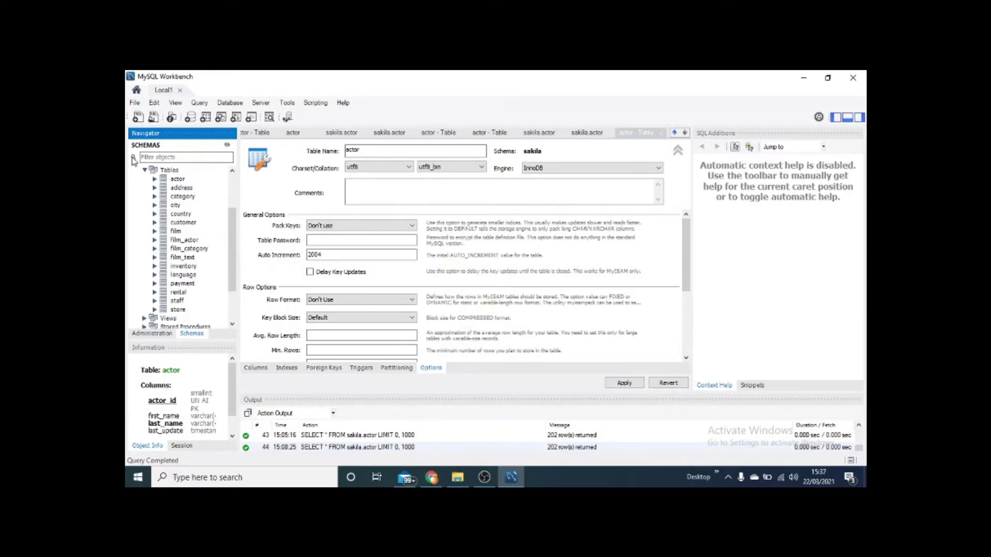
pyautogui.click(134, 103)
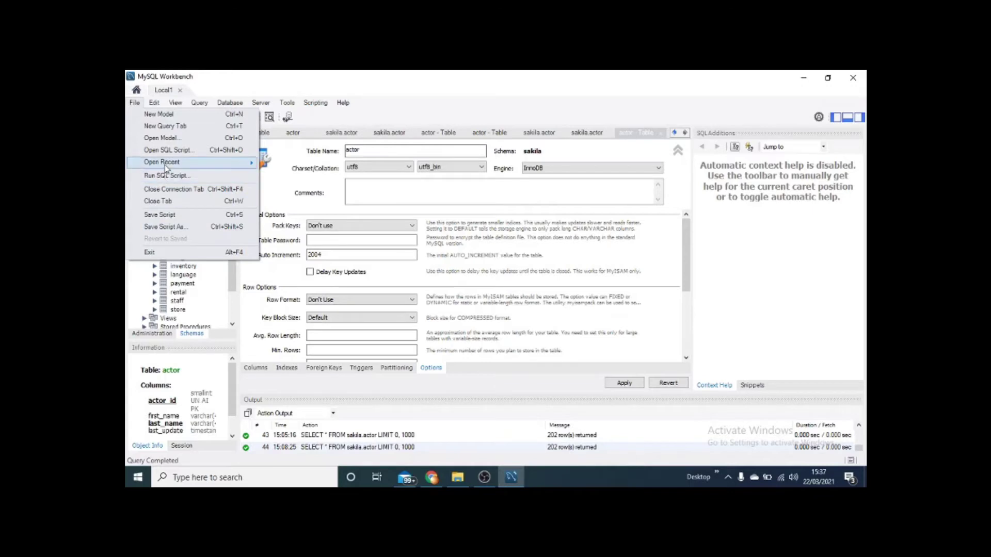
pyautogui.moveTo(168, 165)
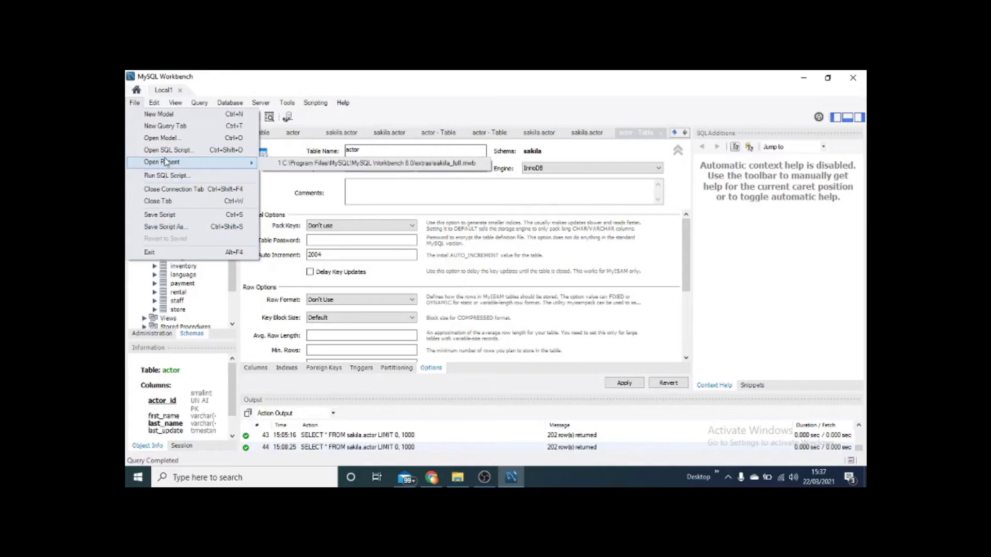
pyautogui.moveTo(154, 107)
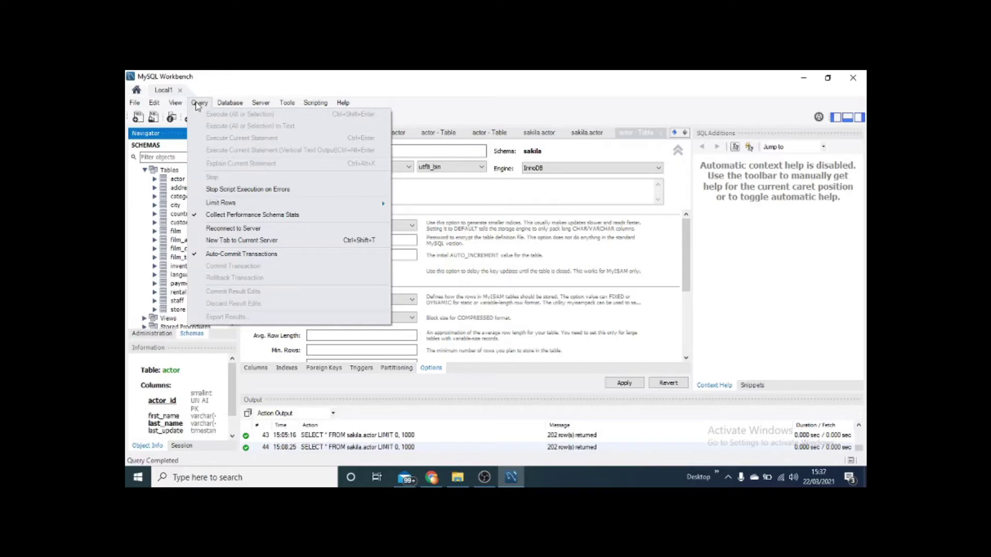
# Expand the sakila schema's tables and show all rows of the actor table in a new query.
pyautogui.click(146, 172)
pyautogui.click(261, 135)
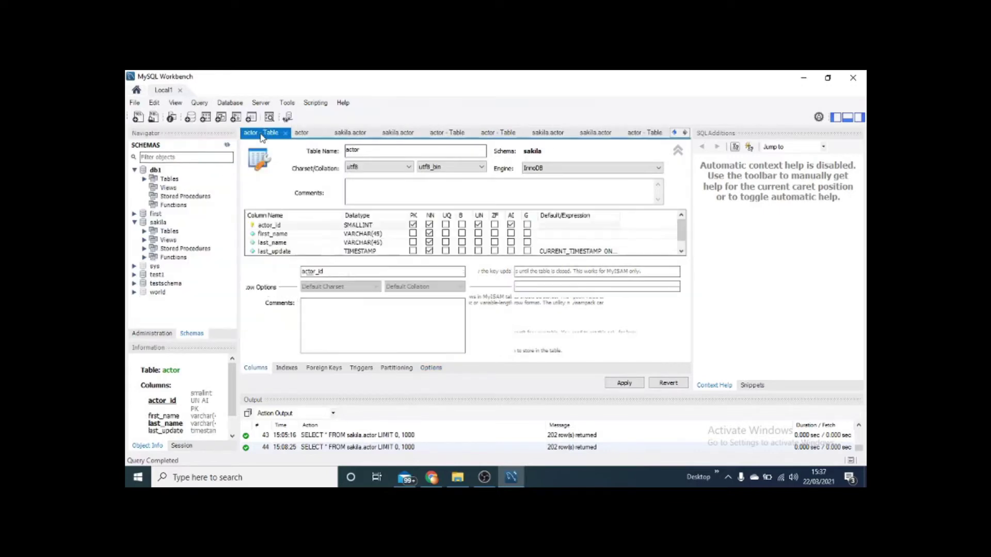
pyautogui.click(156, 169)
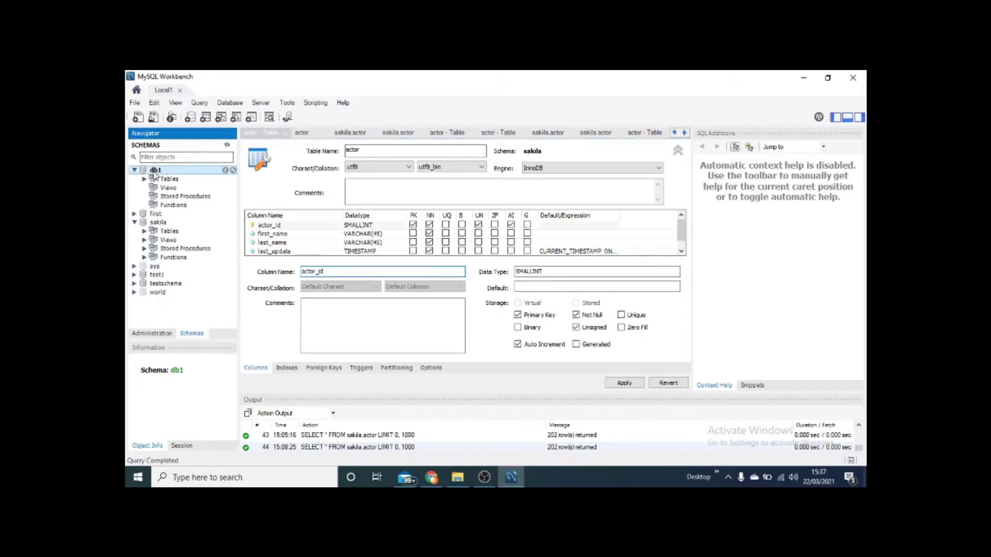
pyautogui.click(171, 178)
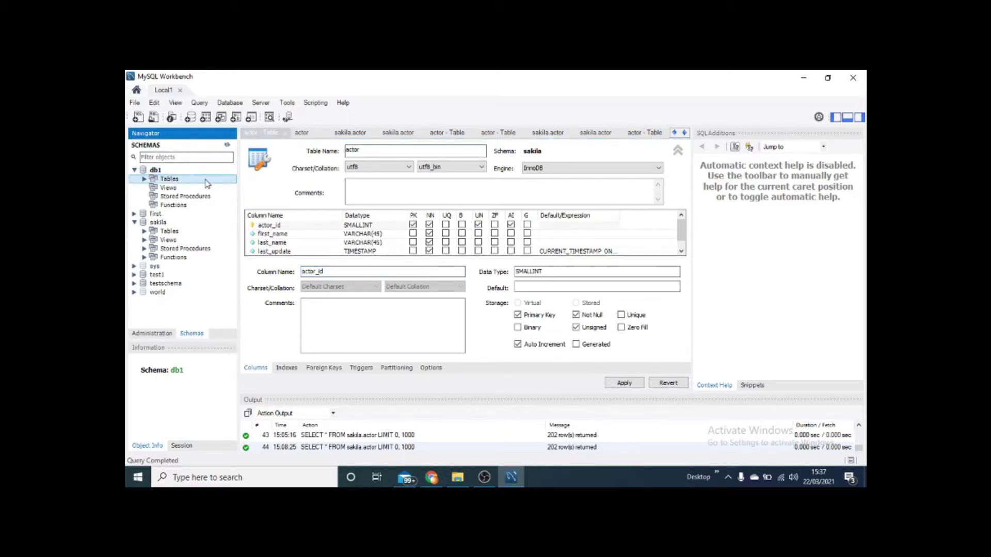
pyautogui.click(145, 231)
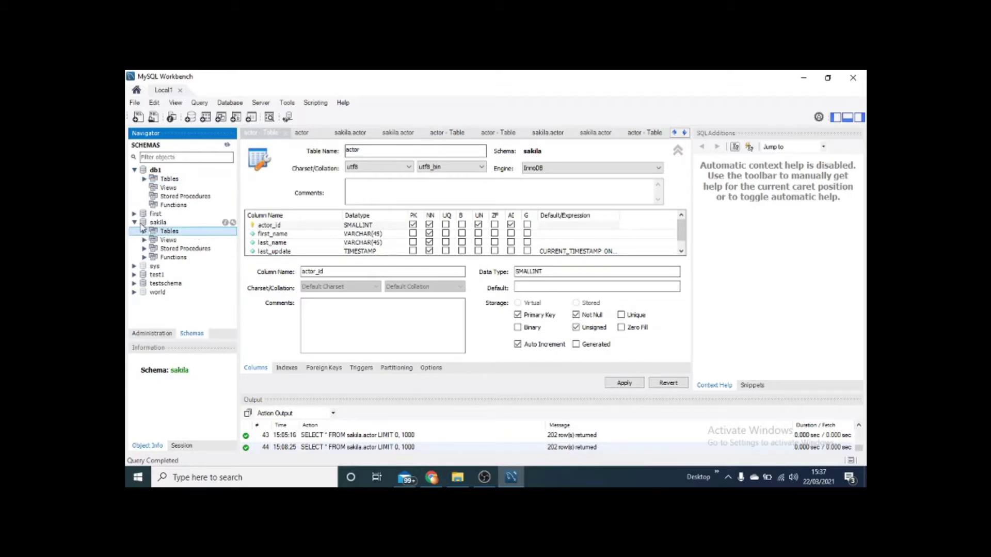
pyautogui.doubleClick(157, 232)
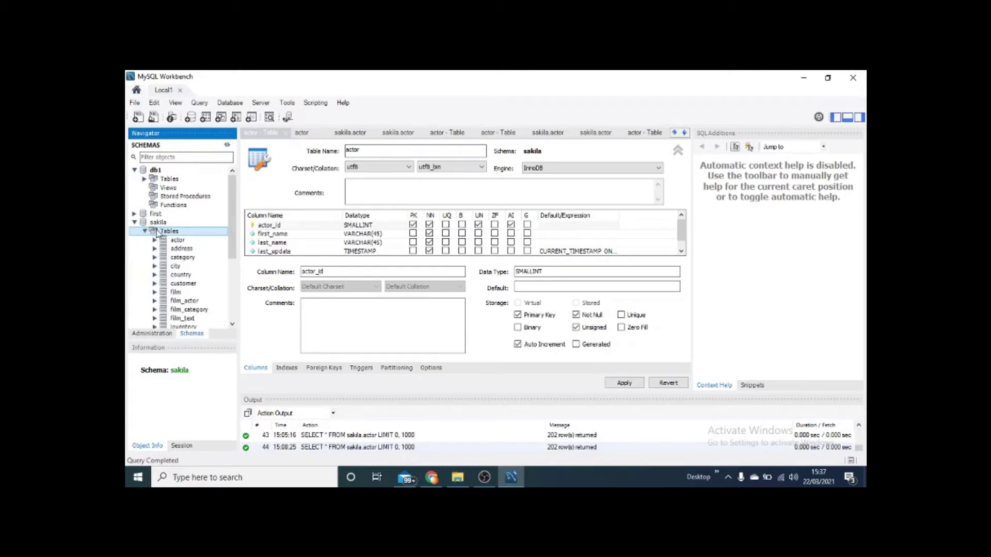
pyautogui.click(224, 240)
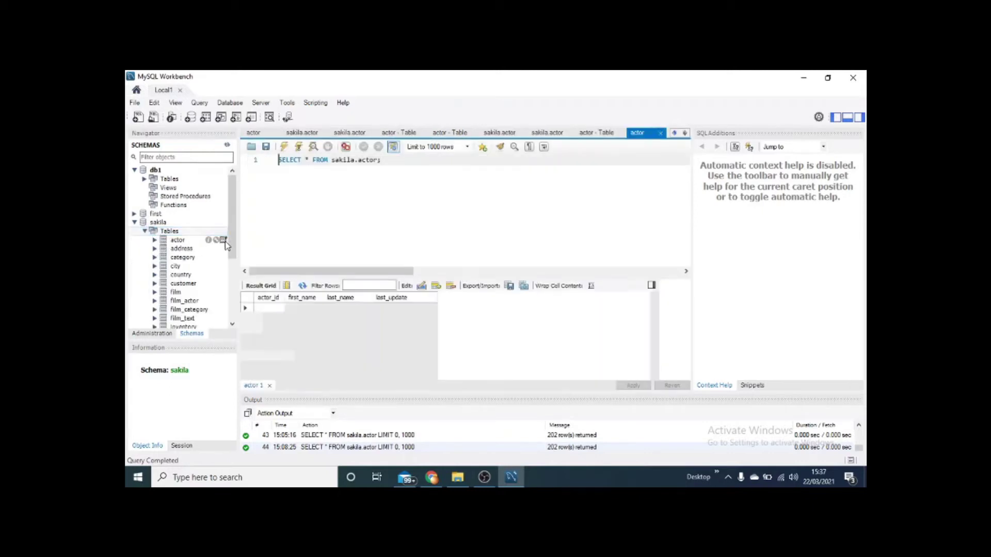
# Execute the current statement SELECT * FROM sakila.actor; again.
pyautogui.click(195, 104)
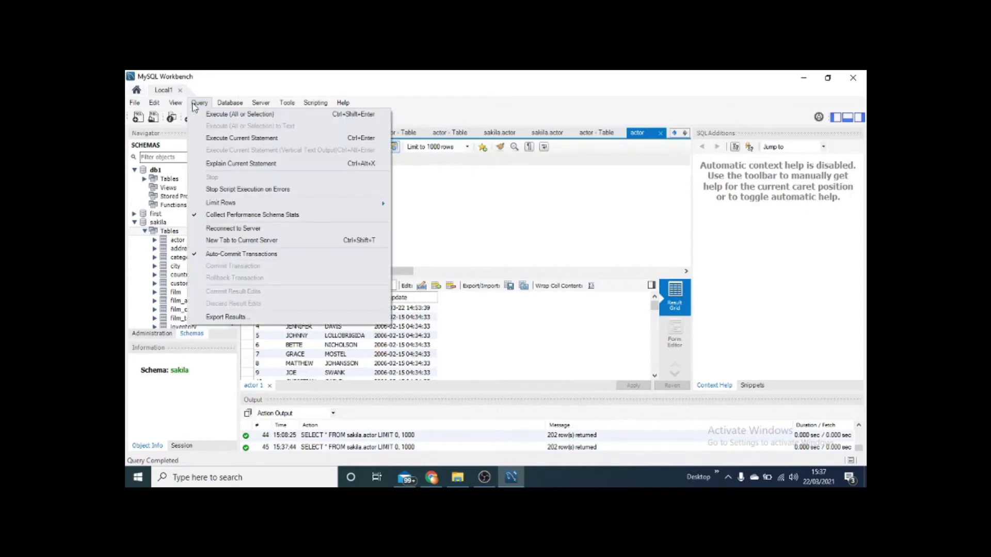
pyautogui.click(195, 105)
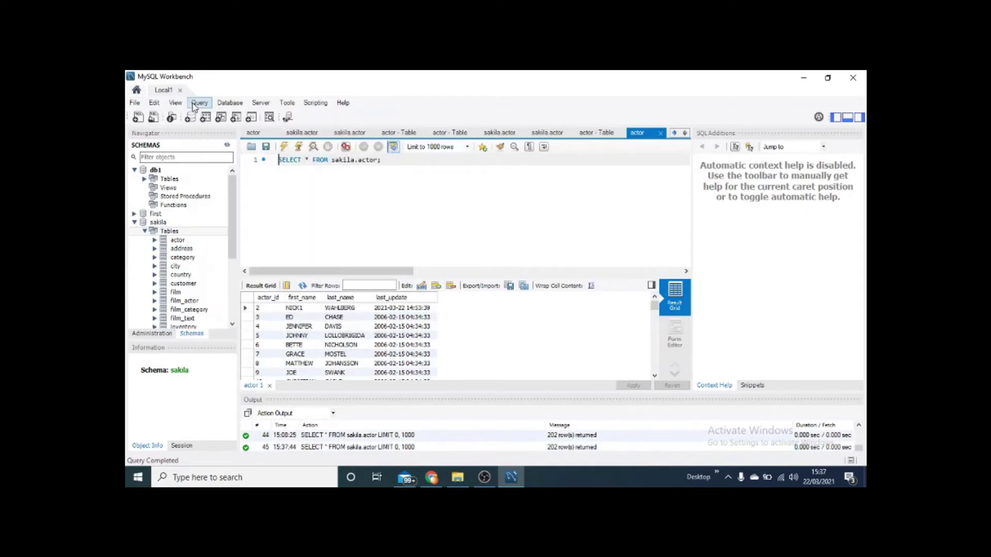
pyautogui.click(195, 105)
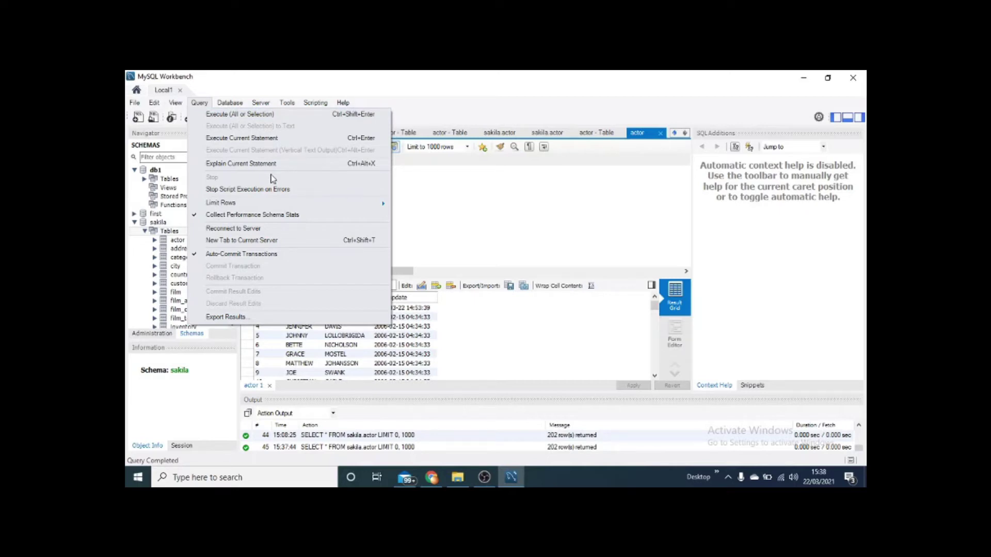
pyautogui.click(501, 190)
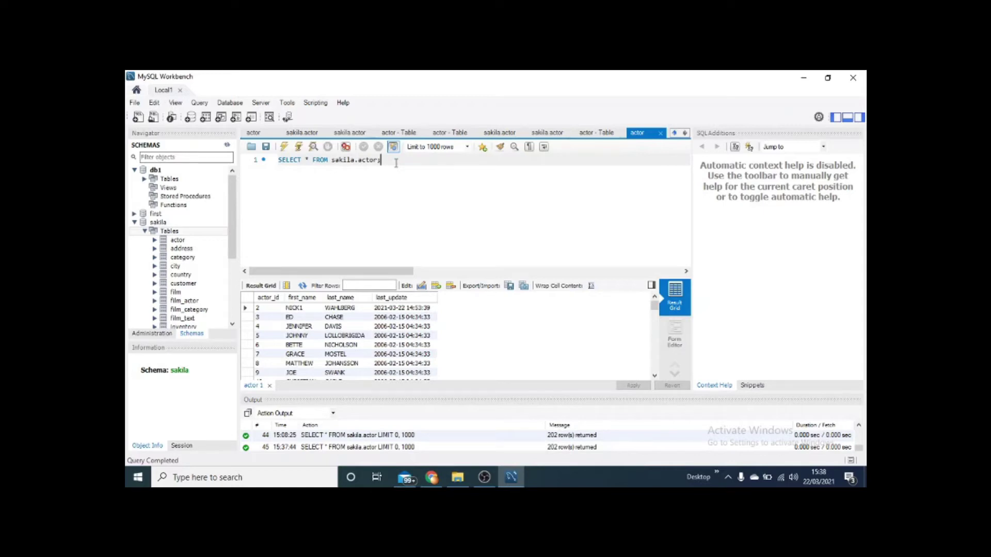
pyautogui.hotkey('ctrl', 'Return')
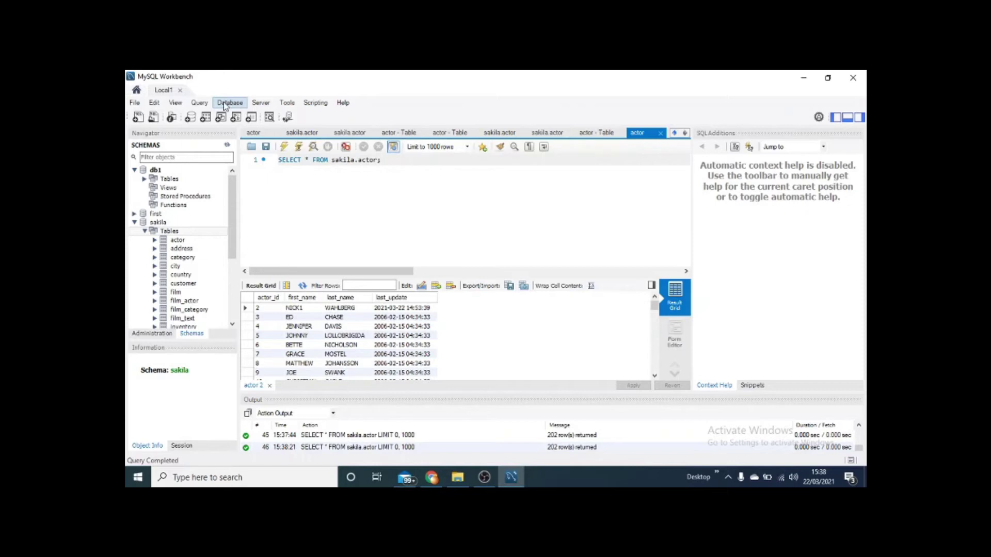
# Look over the available query commands and check the last rows of the actor result set.
pyautogui.click(200, 104)
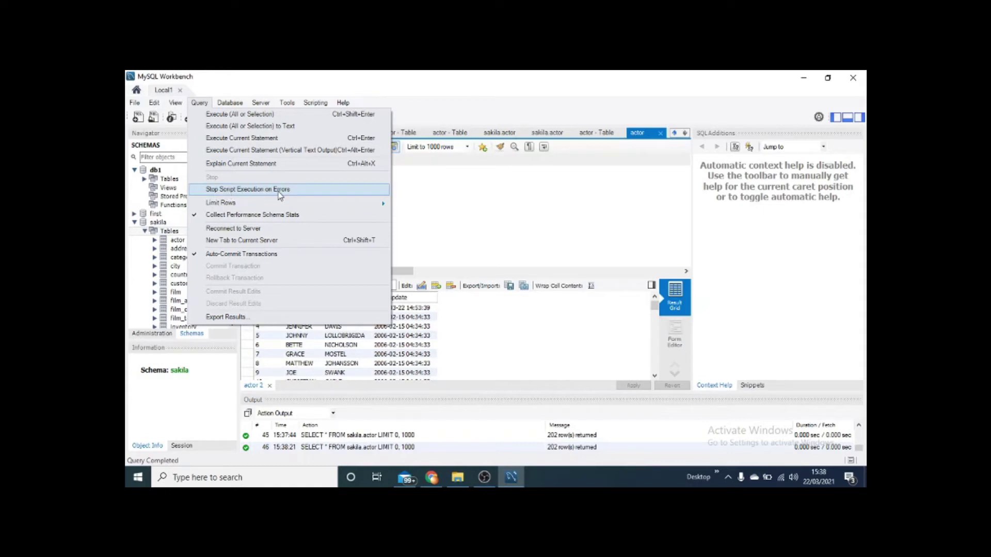
pyautogui.click(447, 189)
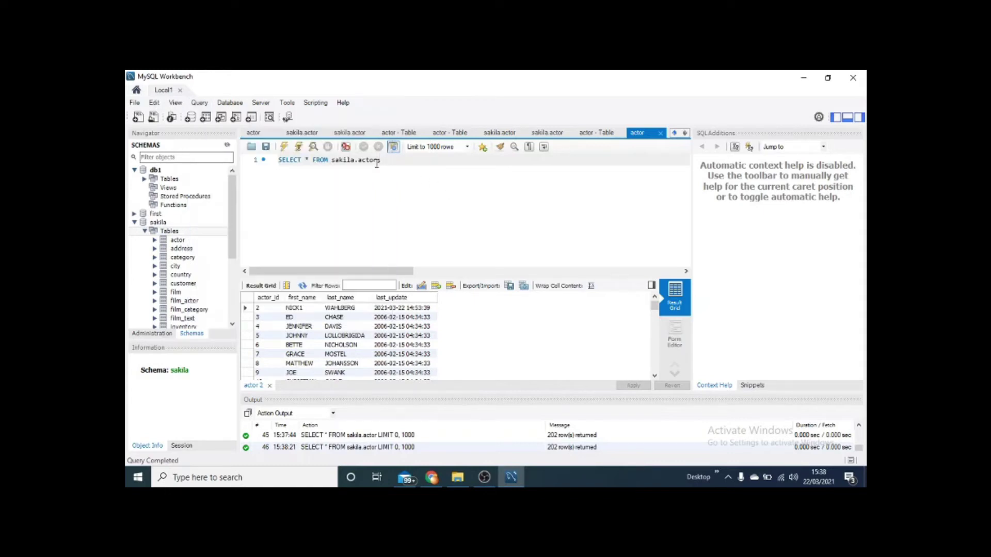
pyautogui.write(';')
pyautogui.moveTo(654, 308); pyautogui.dragTo(651, 374)
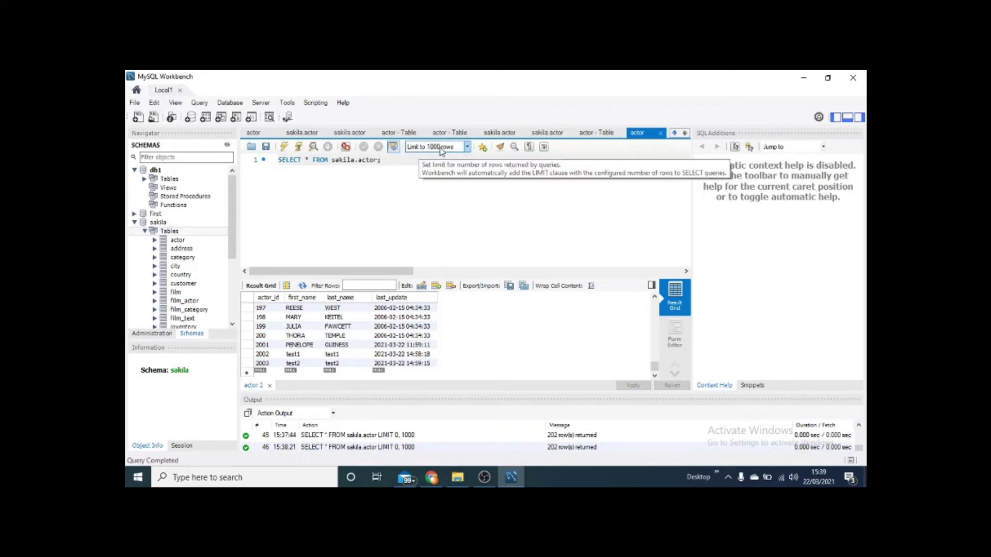
# Set the query row limit to Don't Limit and rerun the SELECT statement on sakila.actor.
pyautogui.click(466, 148)
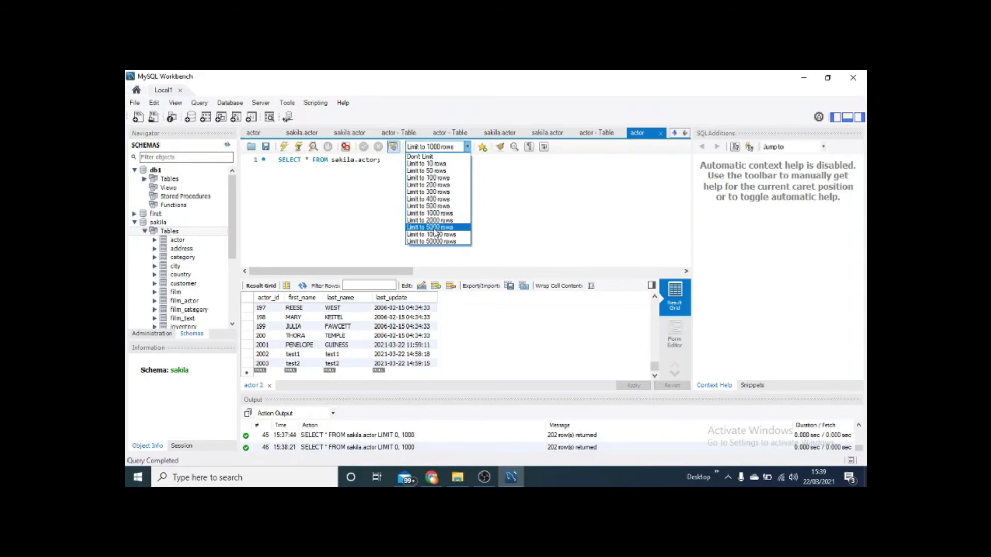
pyautogui.click(428, 156)
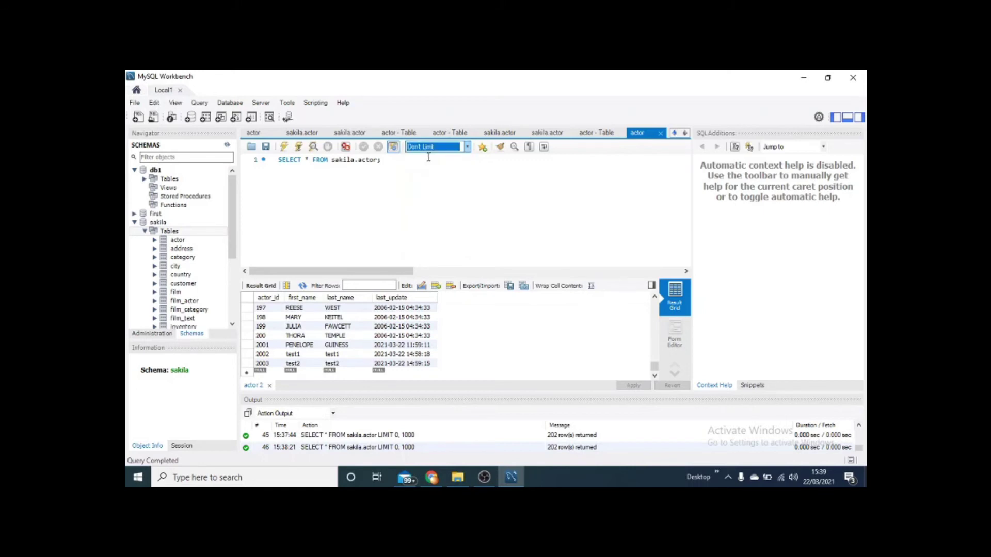
pyautogui.click(403, 159)
pyautogui.hotkey('ctrl', 'Return')
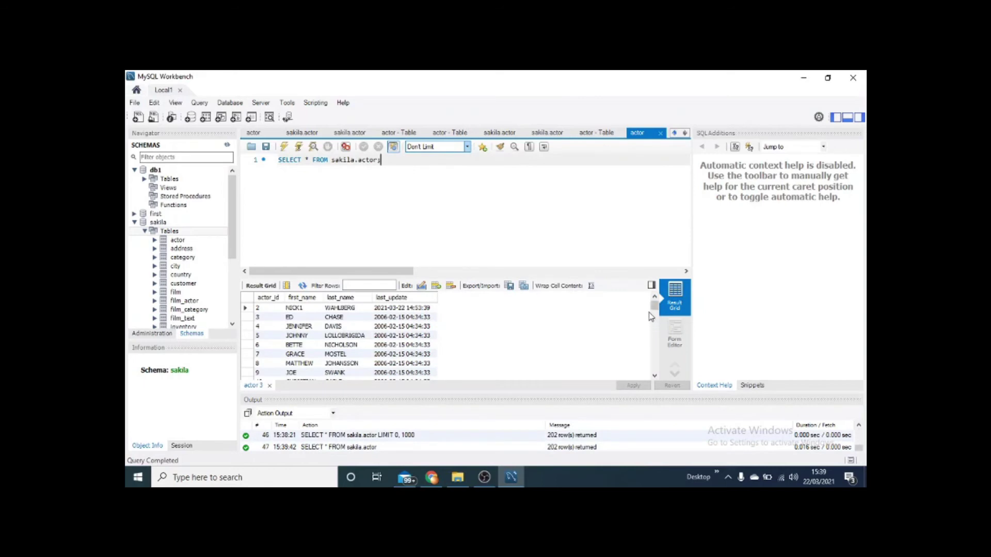
pyautogui.moveTo(654, 308); pyautogui.dragTo(648, 381)
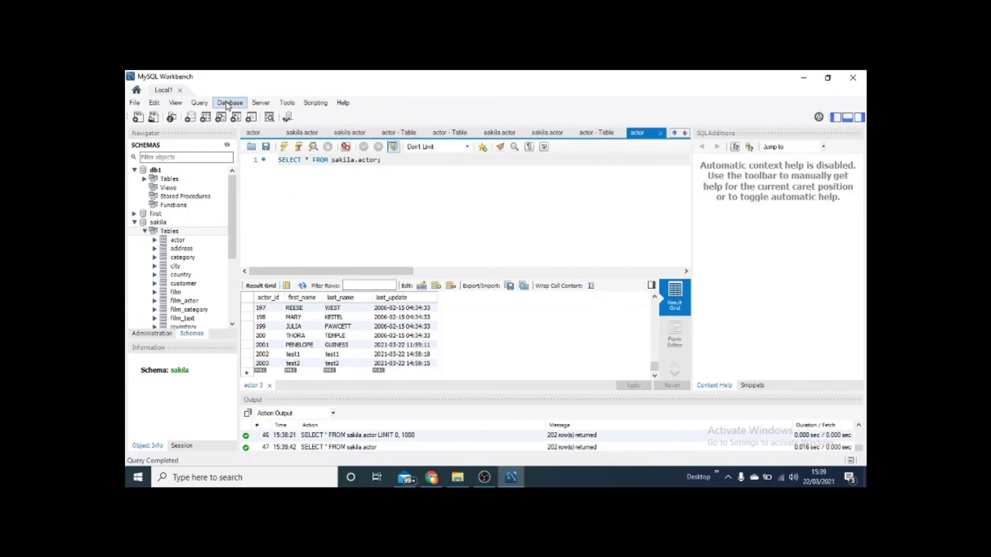
# Review the Limit Rows options among the query commands without changing the selection.
pyautogui.click(197, 104)
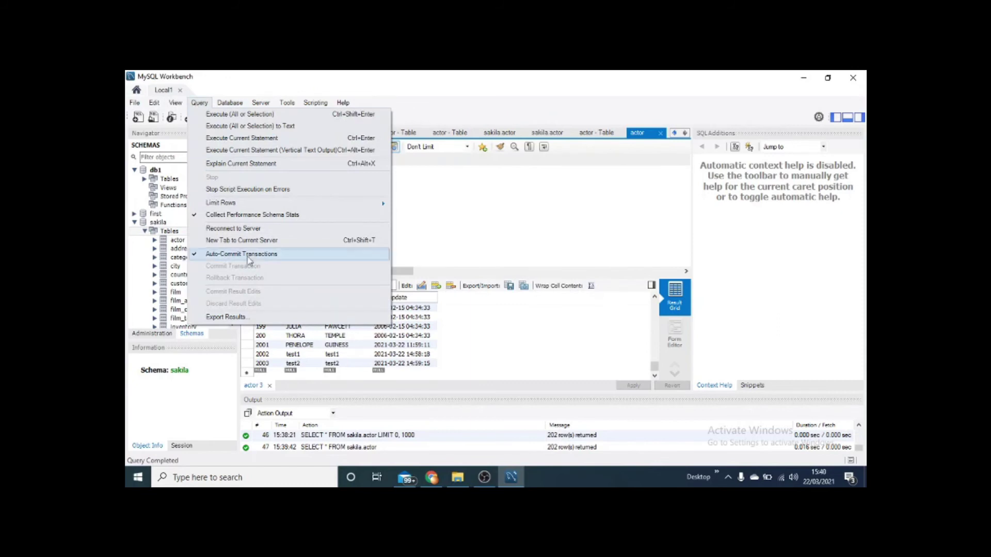
pyautogui.moveTo(246, 207)
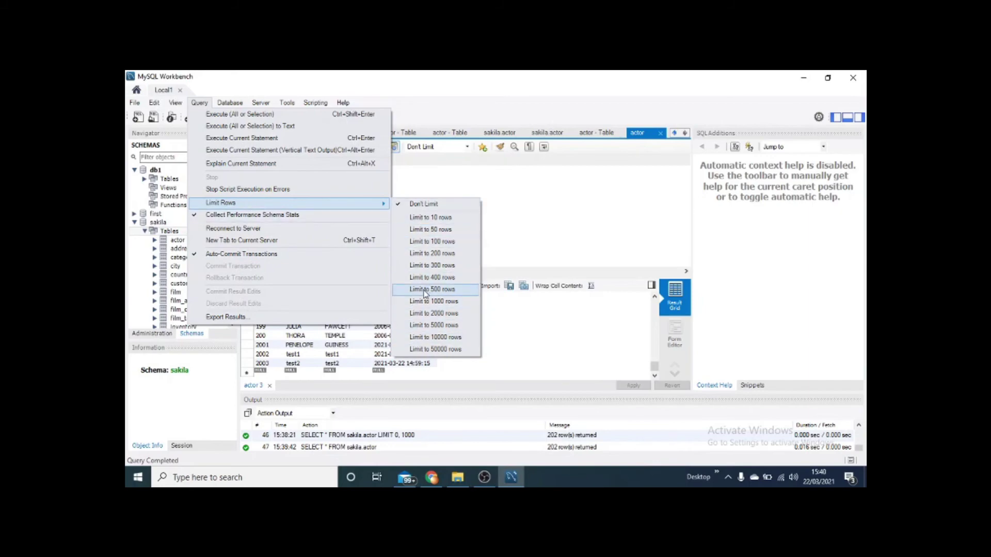
pyautogui.click(516, 176)
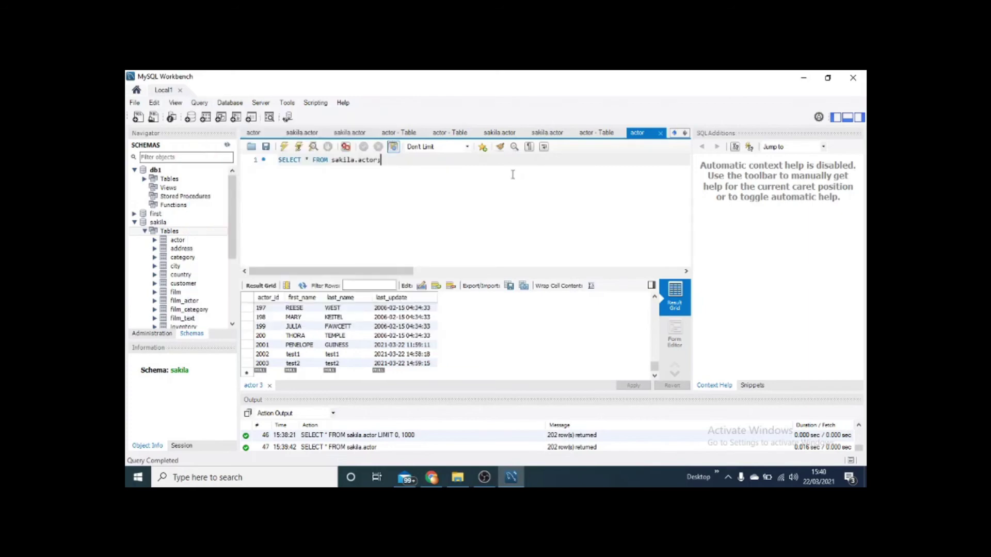
# View the Local1 connection parameters in the Connect to Database dialog and cancel without connecting.
pyautogui.click(199, 103)
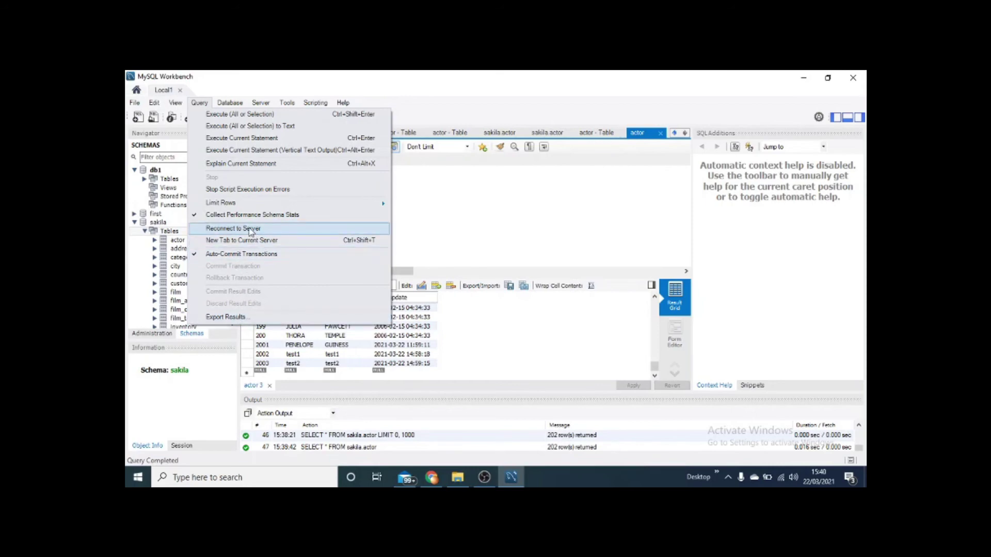
pyautogui.moveTo(233, 103)
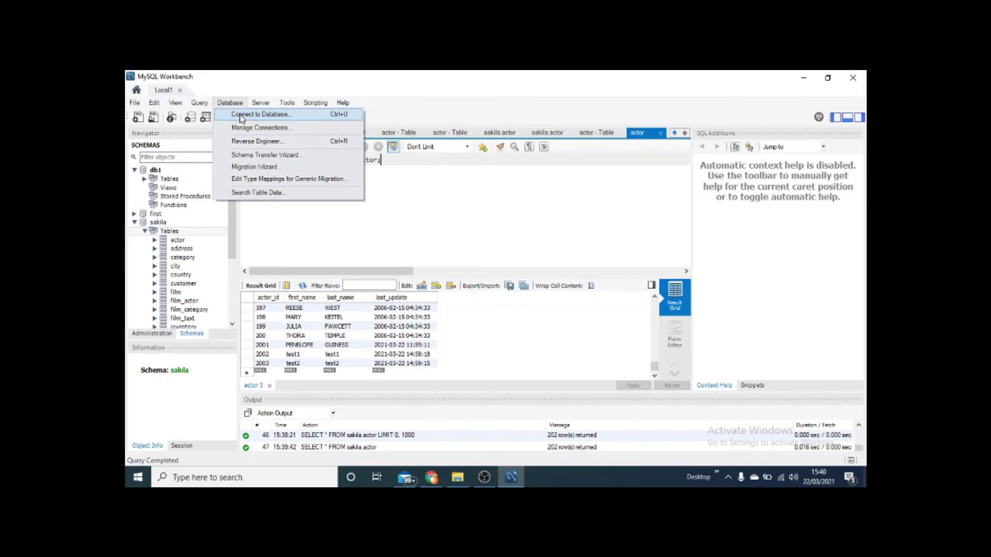
pyautogui.click(241, 118)
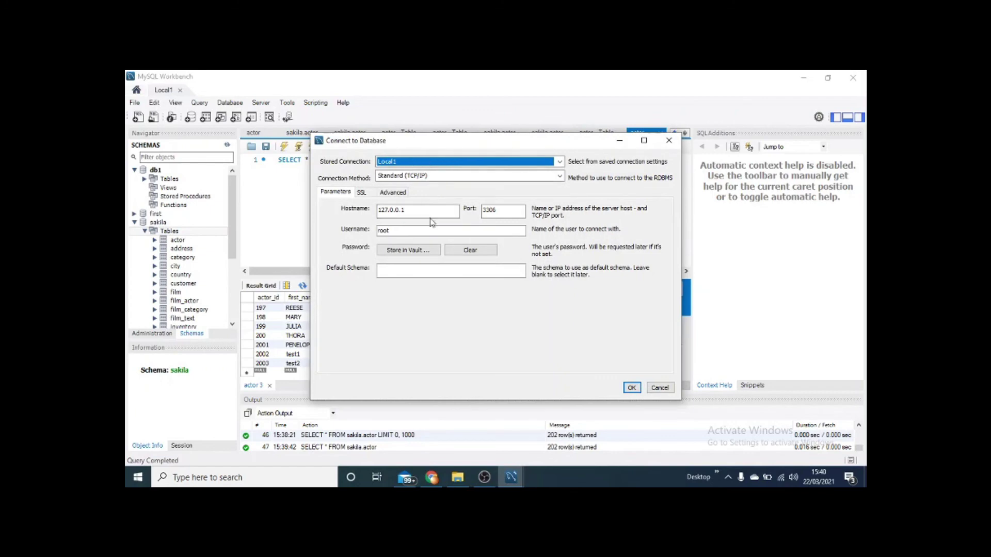
pyautogui.click(670, 141)
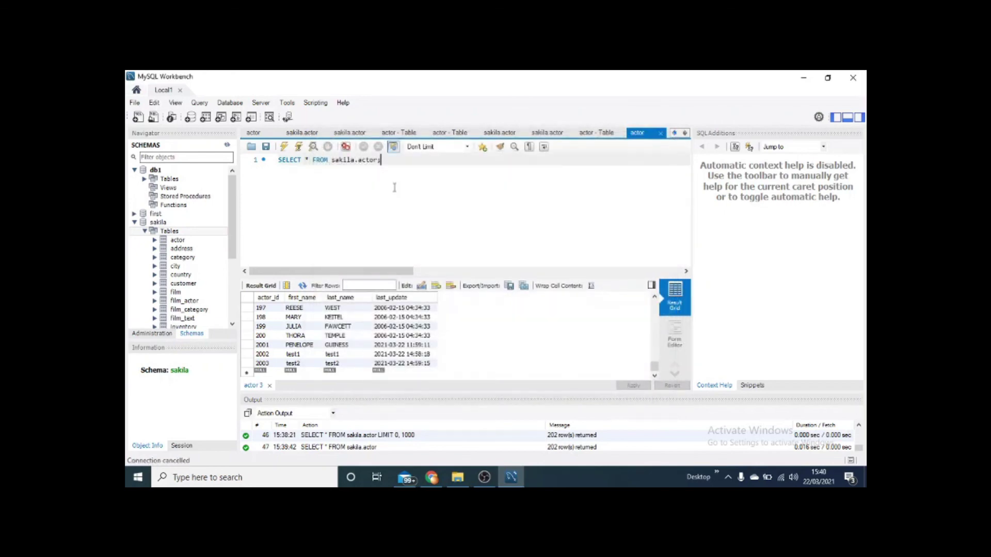
# Inspect the stored Local1 connection's settings in Manage Server Connections and close the dialog.
pyautogui.click(236, 105)
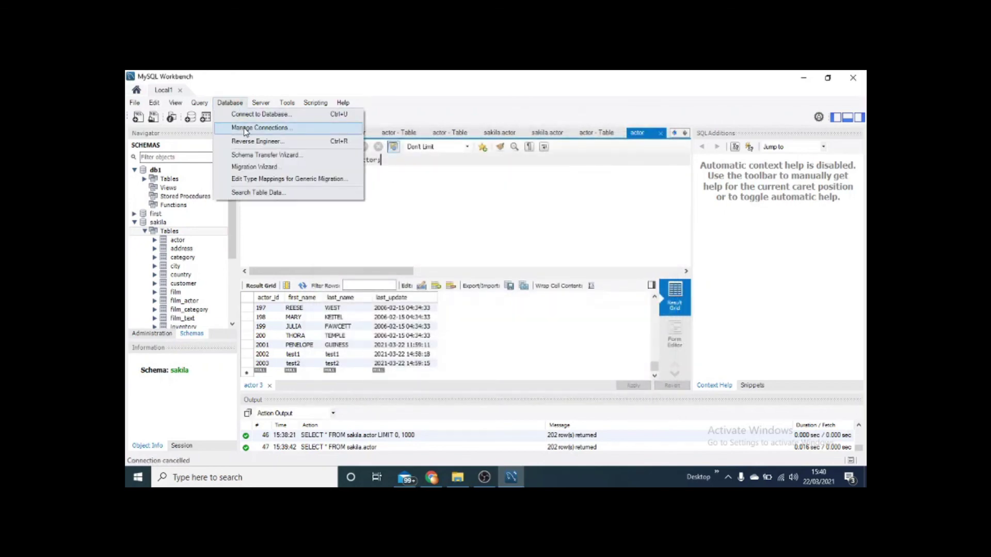
pyautogui.click(244, 130)
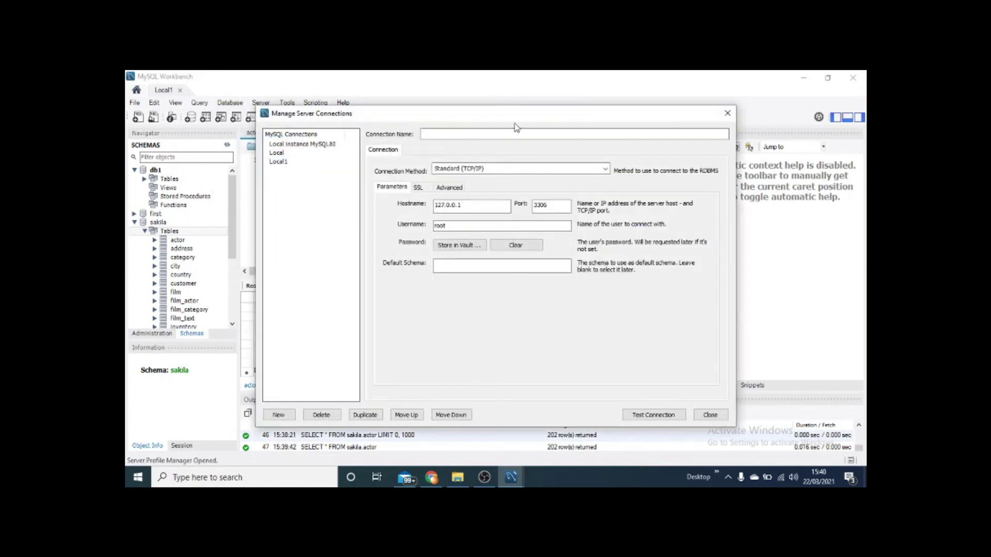
pyautogui.click(279, 162)
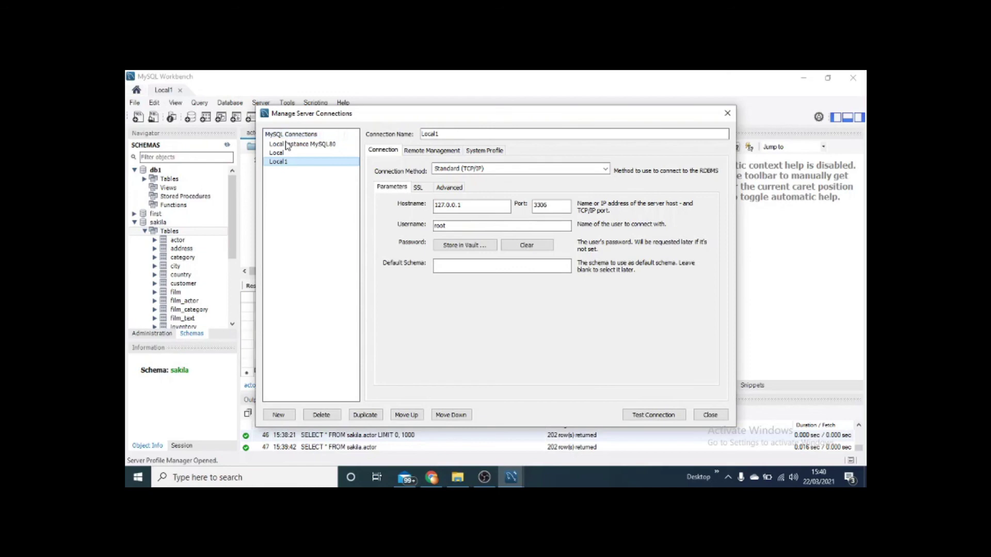
pyautogui.click(727, 115)
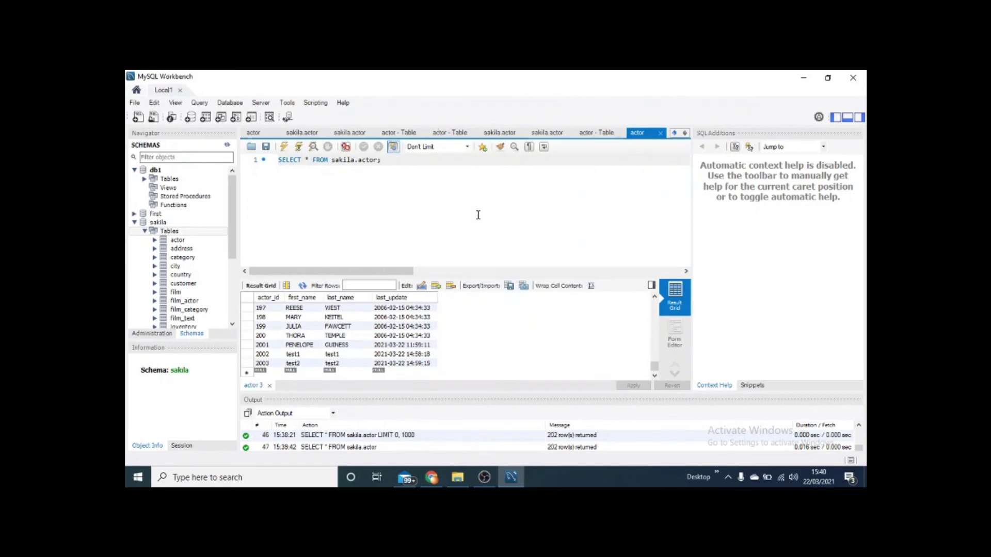